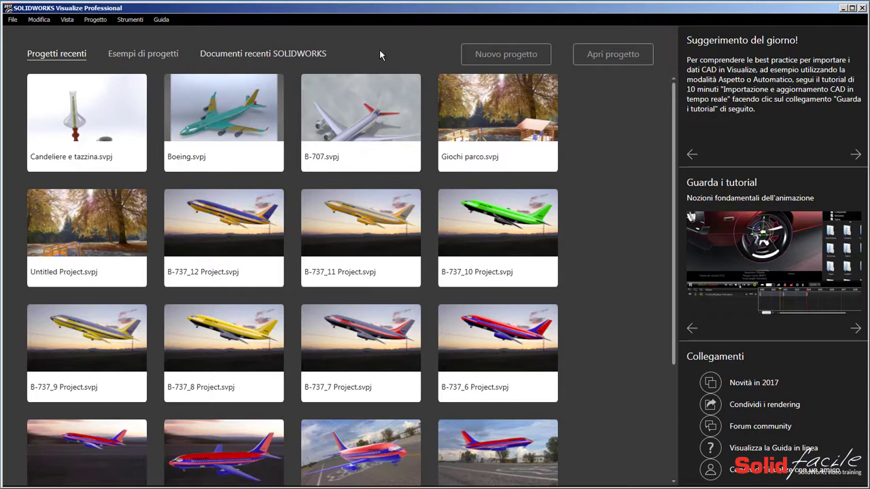
# Start a new empty project and switch the interface to easy mode
pyautogui.click(502, 57)
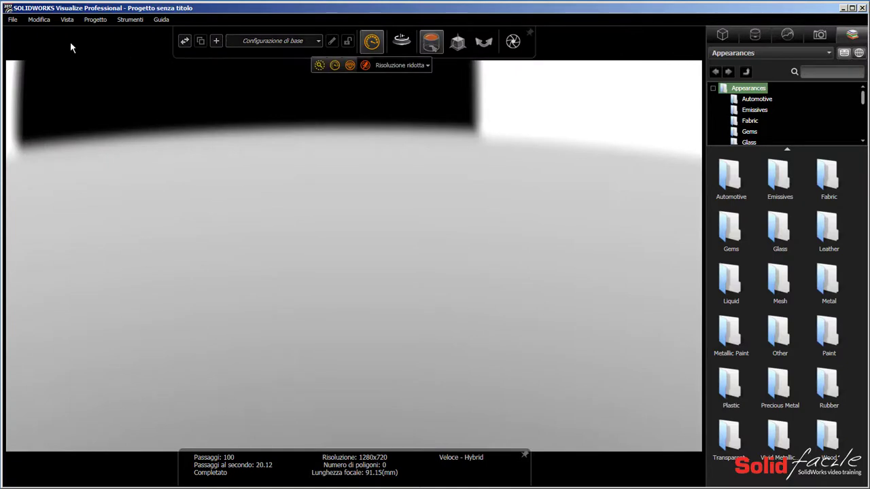
pyautogui.click(68, 22)
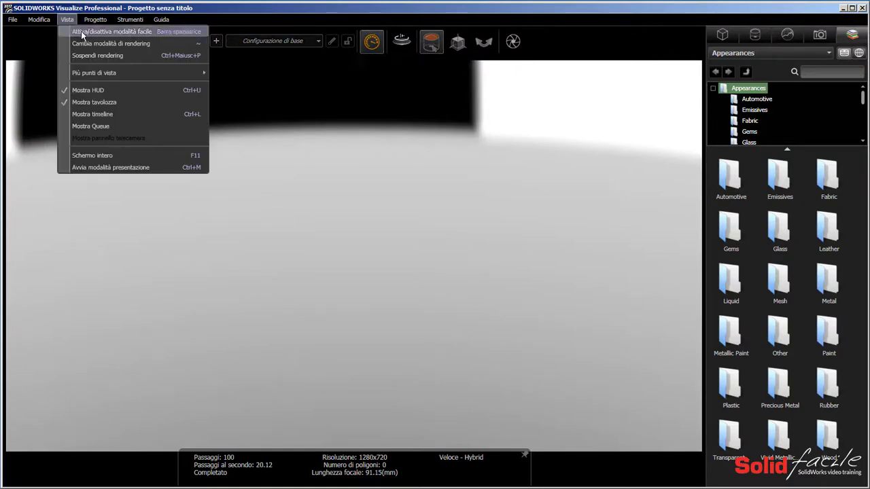
pyautogui.click(142, 32)
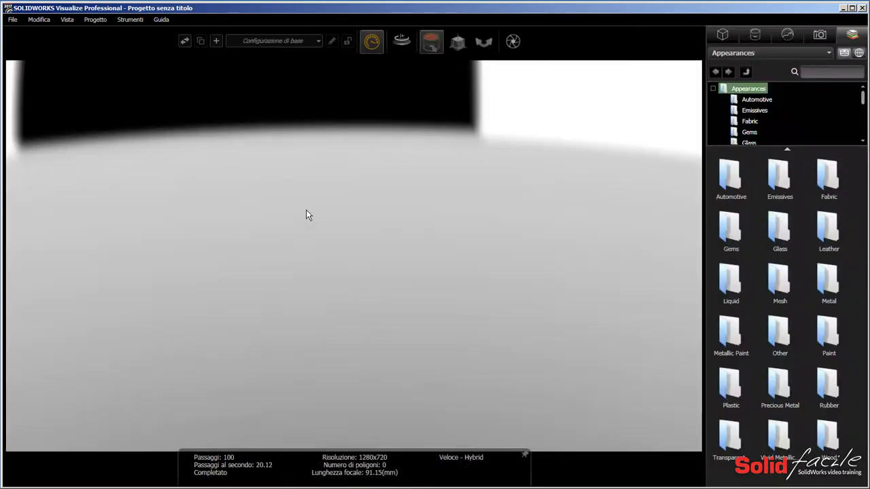
pyautogui.press('Tab')
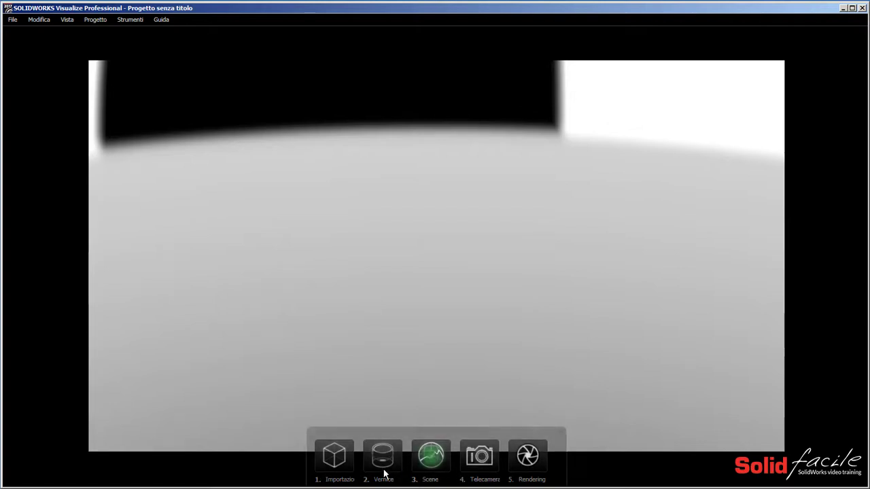
# Filter the import dialog to SOLIDWORKS documents, preview the table assembly, then close SOLIDWORKS
pyautogui.click(335, 457)
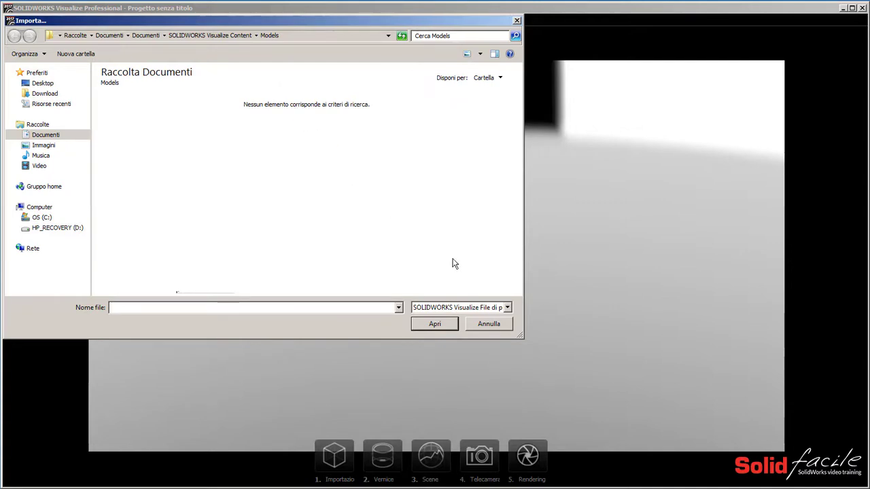
pyautogui.click(507, 308)
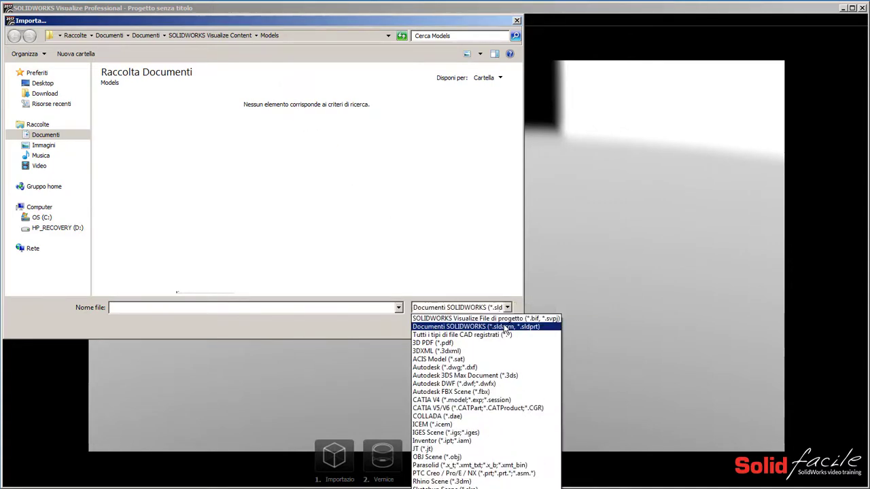
pyautogui.click(504, 326)
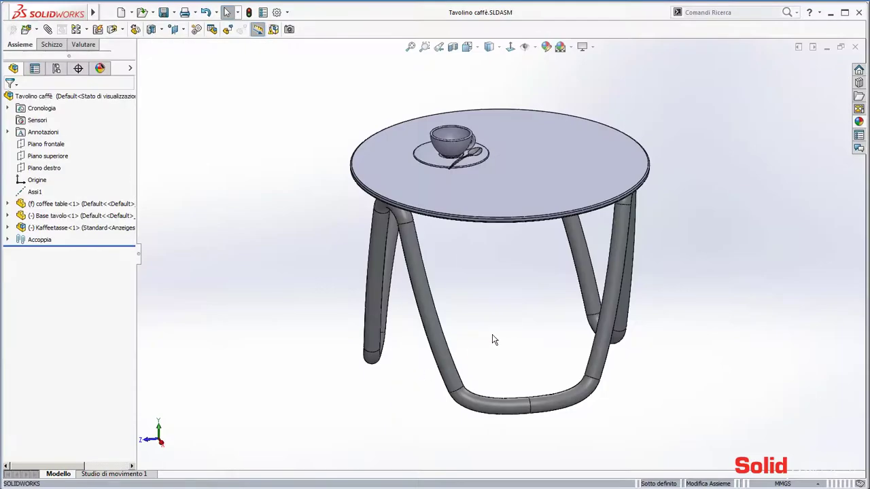
pyautogui.moveTo(494, 339)
pyautogui.mouseDown(button='middle')
pyautogui.moveTo(414, 333)
pyautogui.moveTo(521, 348)
pyautogui.mouseUp(button='middle')
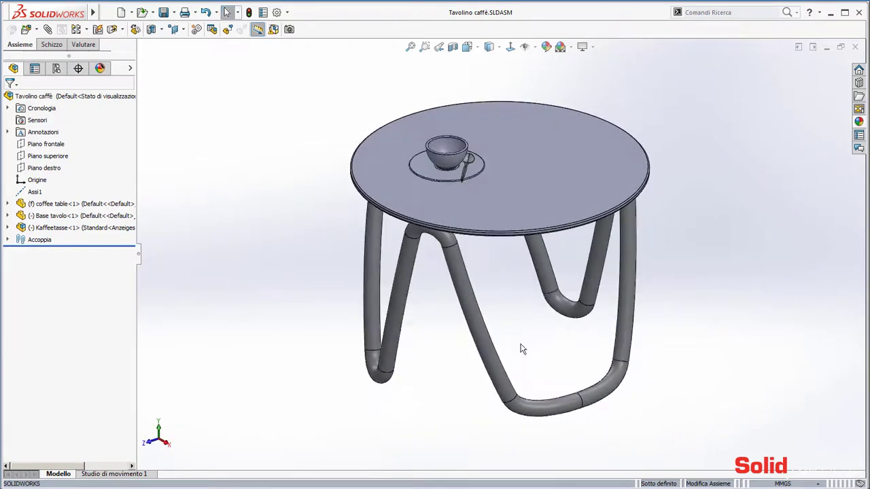
pyautogui.click(858, 16)
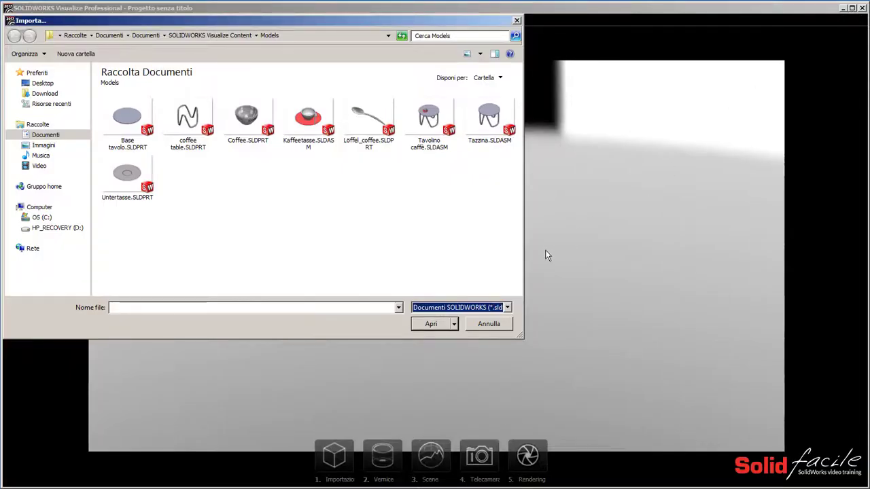
# Import Tavolino caffè.SLDASM, accepting the default import settings
pyautogui.click(430, 121)
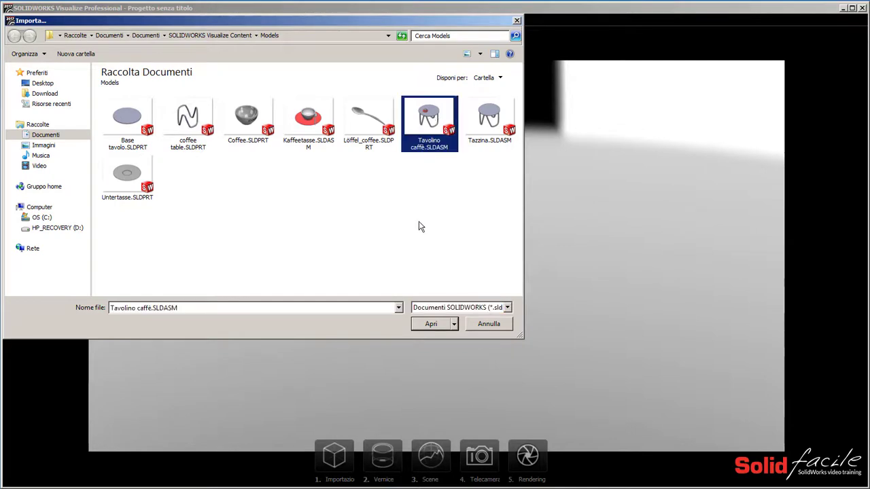
pyautogui.click(432, 324)
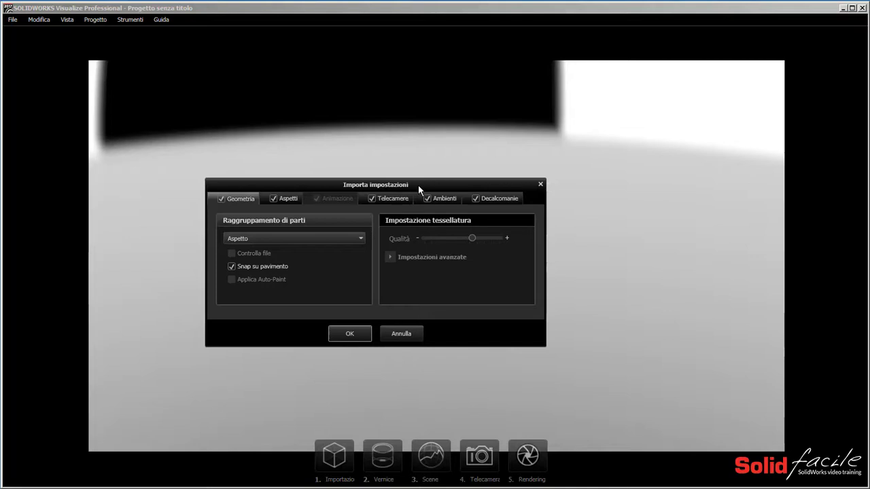
pyautogui.click(346, 335)
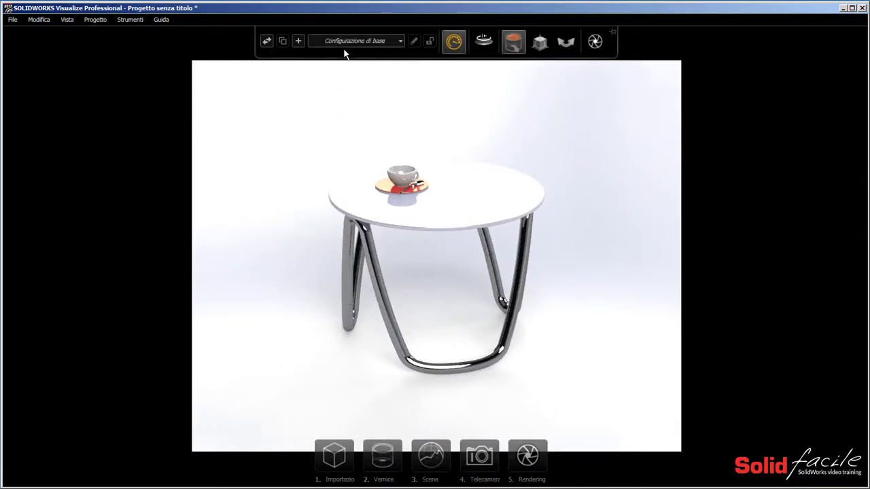
pyautogui.moveTo(435, 41)
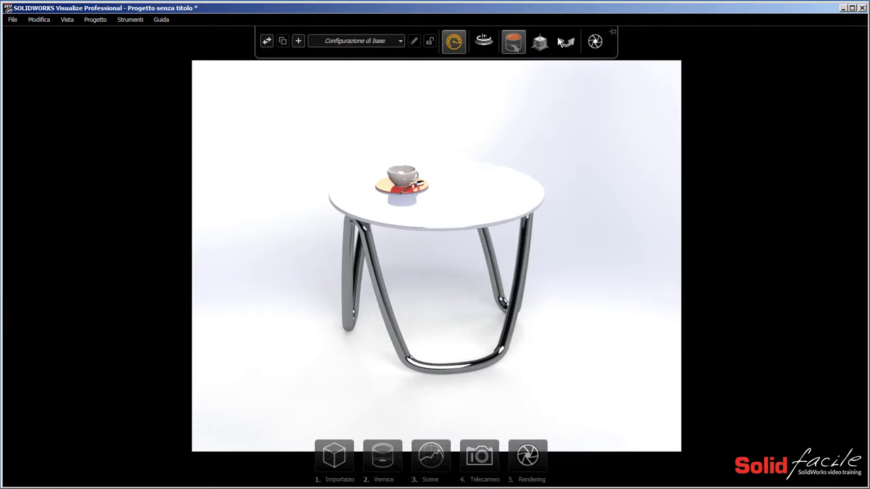
# Pin the toolbar, zoom in on the table, and show the Aspetti appearances list
pyautogui.click(612, 33)
pyautogui.moveTo(540, 41)
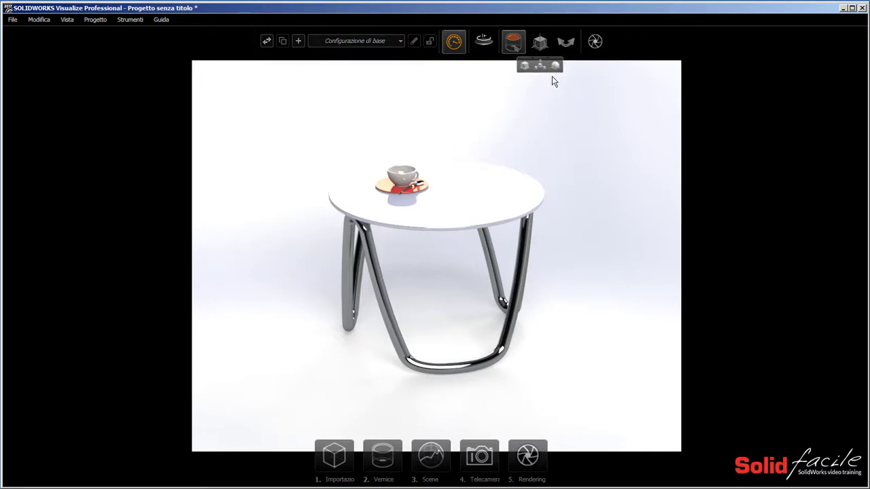
pyautogui.click(443, 275)
pyautogui.moveTo(442, 275)
pyautogui.mouseDown(button='right')
pyautogui.moveTo(430, 208)
pyautogui.moveTo(431, 219)
pyautogui.mouseUp(button='right')
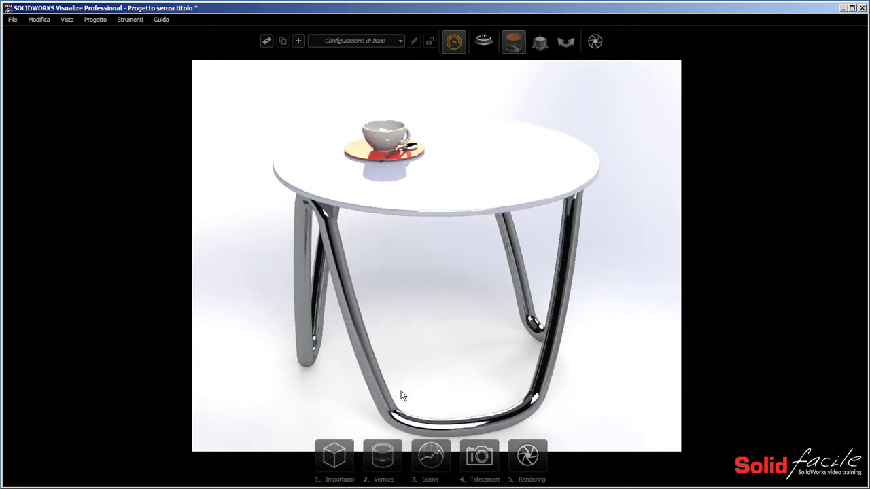
pyautogui.click(385, 461)
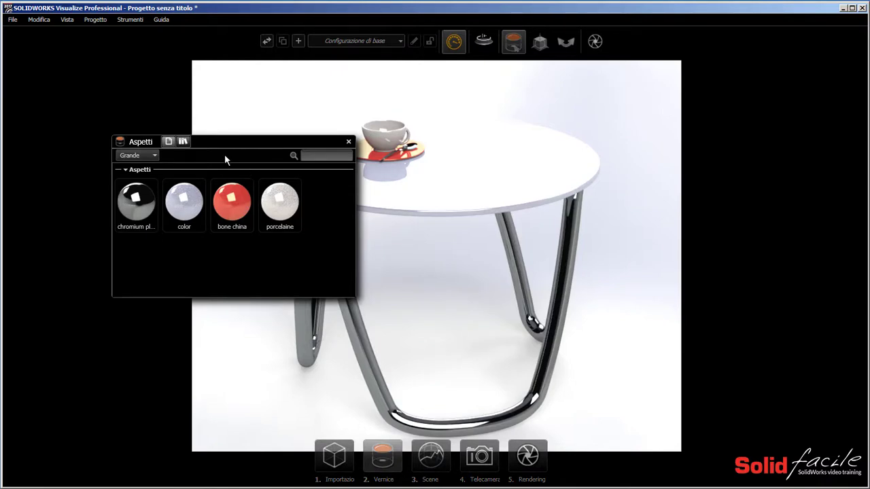
# From the online library, put Metal > Titanium on the table legs and list the Wood materials
pyautogui.click(183, 141)
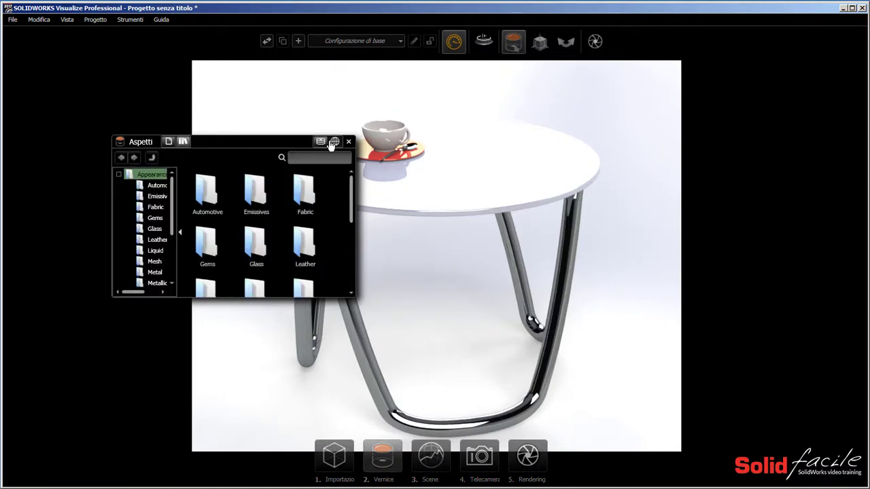
pyautogui.click(334, 141)
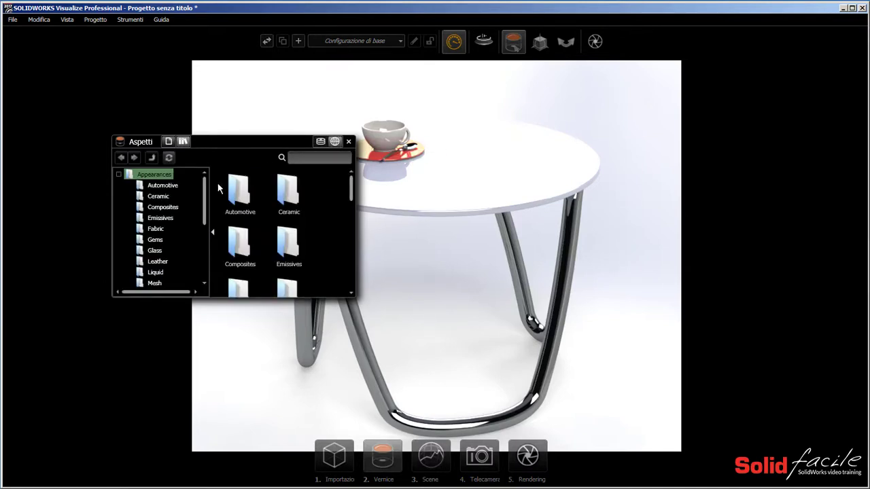
pyautogui.scroll(-3, 155, 220)
pyautogui.click(154, 224)
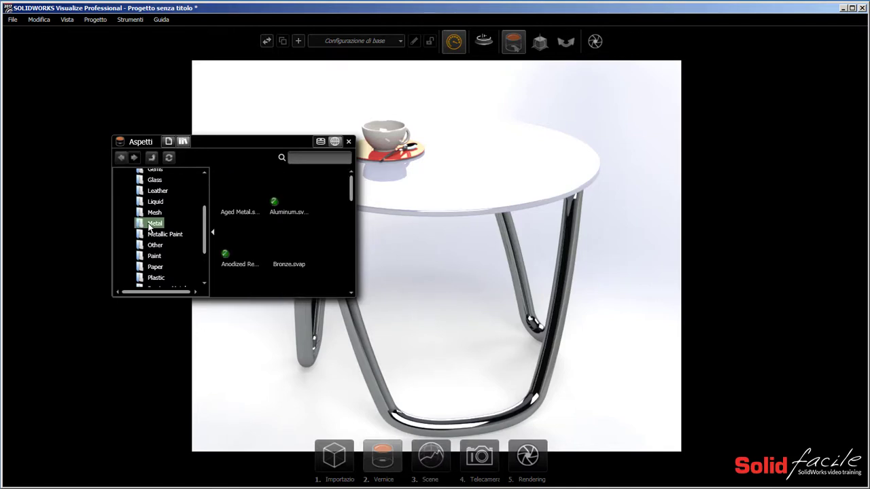
pyautogui.scroll(-5, 345, 193)
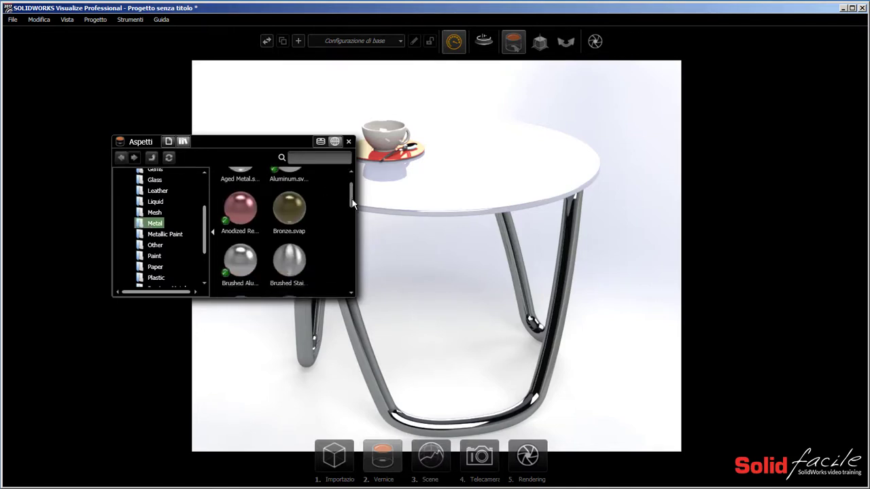
pyautogui.moveTo(292, 234); pyautogui.dragTo(363, 337)
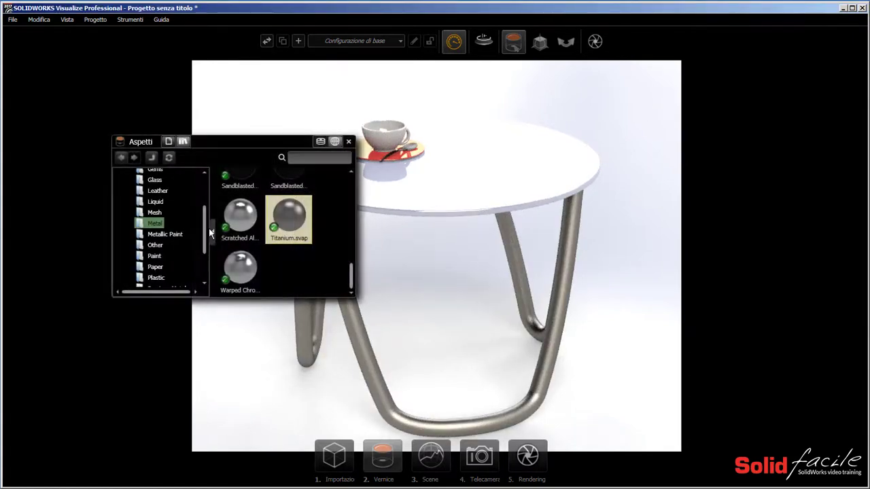
pyautogui.moveTo(206, 225); pyautogui.dragTo(206, 265)
pyautogui.click(156, 283)
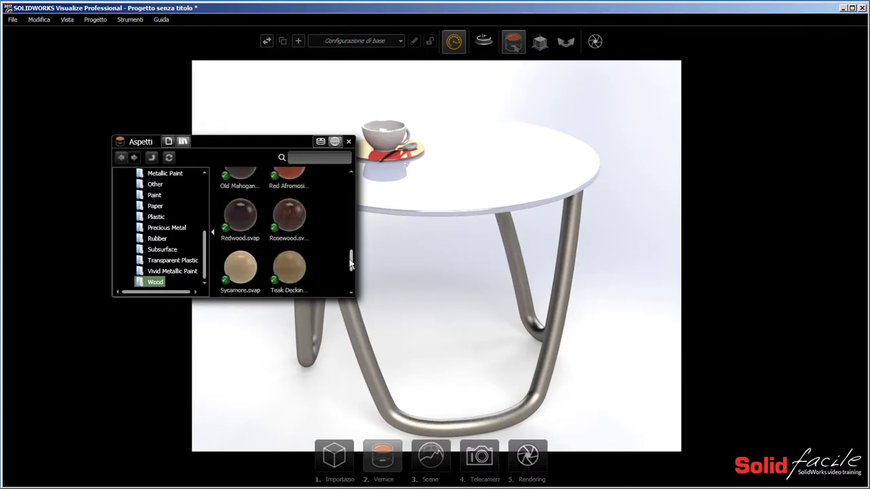
# Apply Cedar wood to the tabletop and move the appearances panel aside
pyautogui.moveTo(351, 261); pyautogui.dragTo(349, 201)
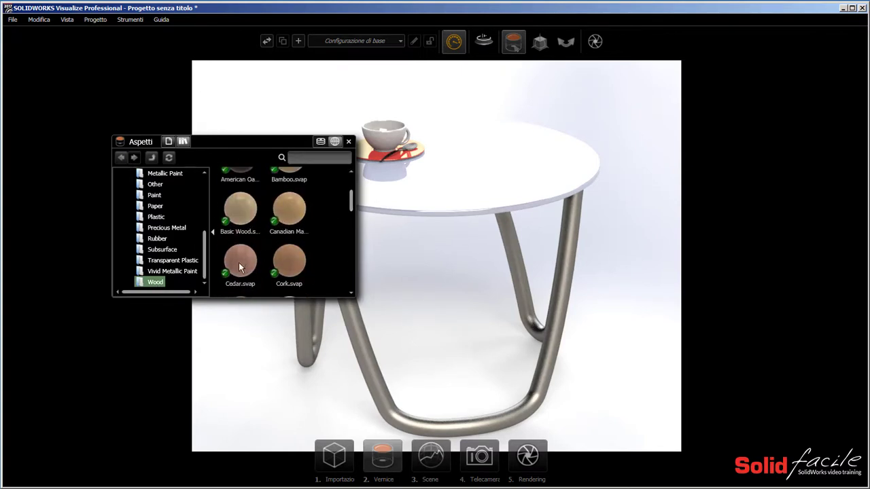
pyautogui.moveTo(239, 263); pyautogui.dragTo(464, 177)
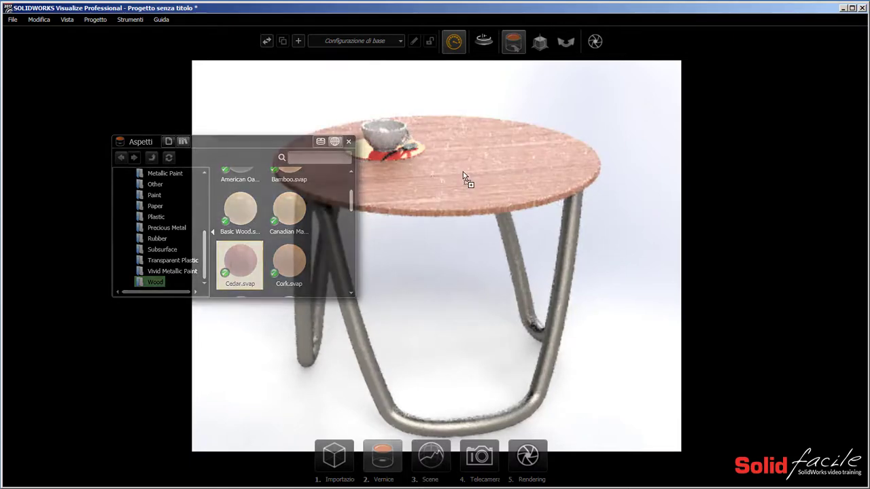
pyautogui.moveTo(286, 142); pyautogui.dragTo(184, 135)
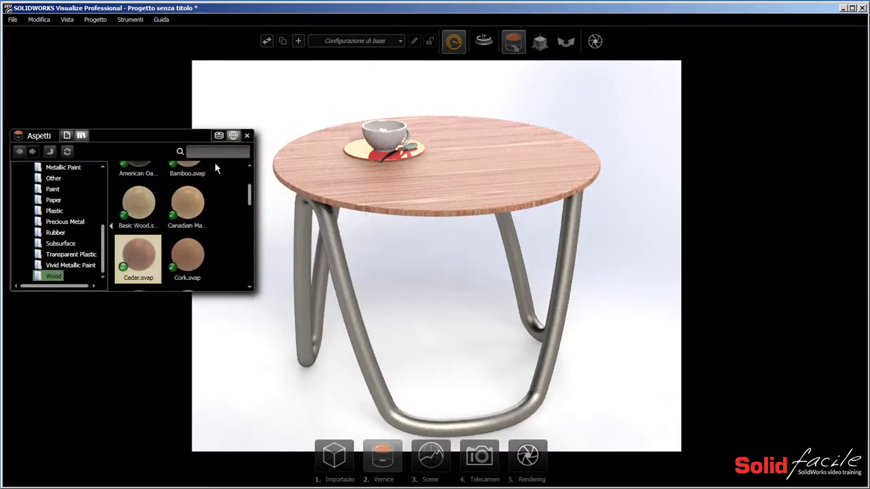
pyautogui.moveTo(249, 197); pyautogui.dragTo(250, 189)
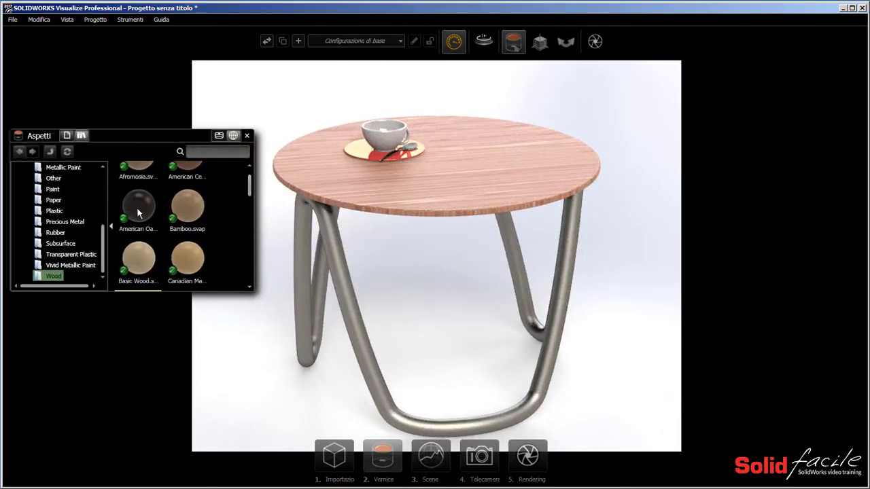
# Replace the tabletop finish with Dark Glossy wood and zoom in to inspect it
pyautogui.moveTo(137, 208)
pyautogui.mouseDown()
pyautogui.moveTo(259, 205)
pyautogui.moveTo(447, 178)
pyautogui.mouseUp()
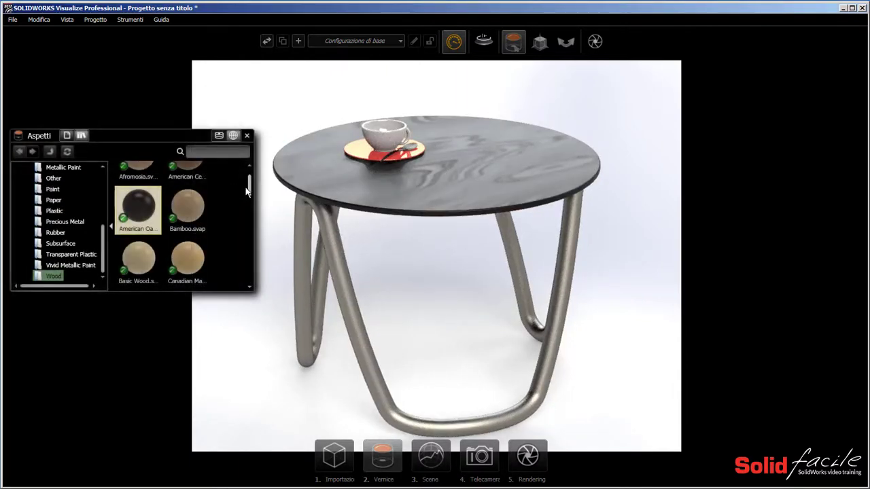
pyautogui.moveTo(249, 195); pyautogui.dragTo(250, 219)
pyautogui.moveTo(138, 238); pyautogui.dragTo(429, 177)
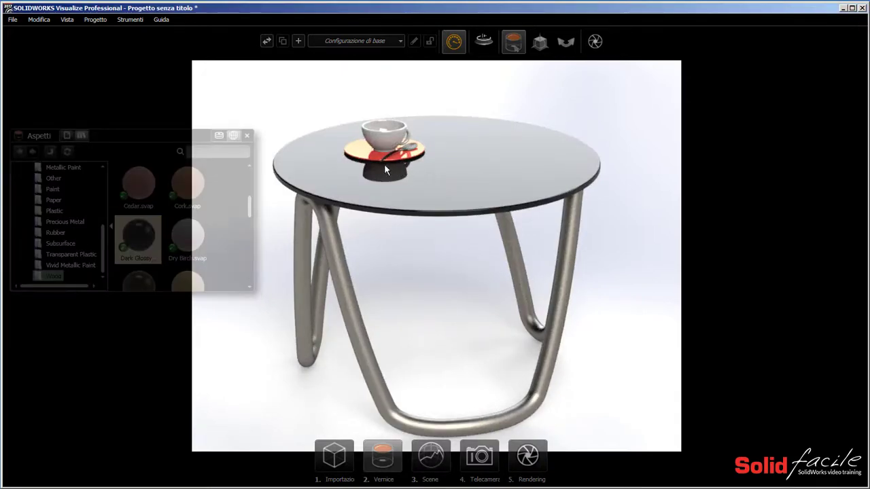
pyautogui.moveTo(384, 164); pyautogui.dragTo(374, 100, button='right')
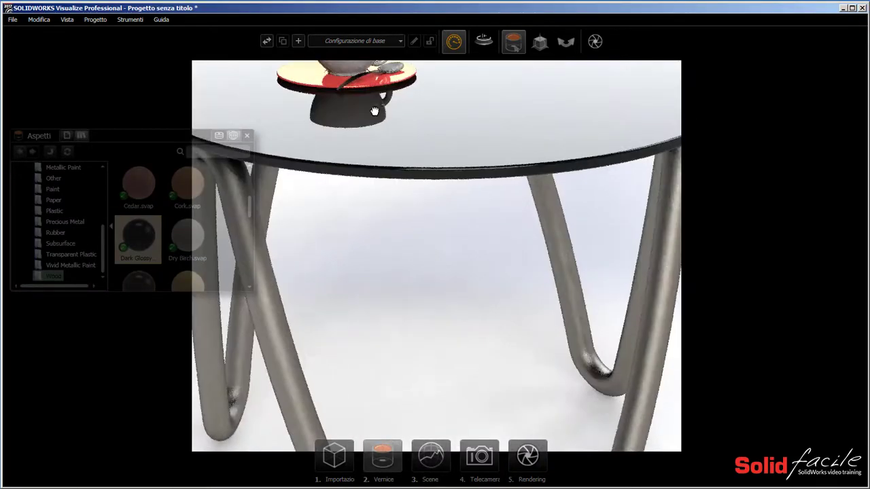
pyautogui.moveTo(384, 170); pyautogui.dragTo(467, 272)
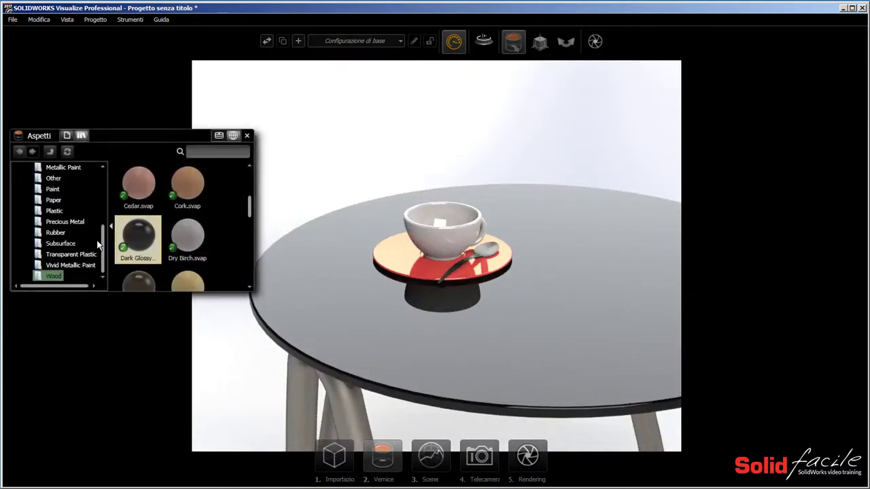
pyautogui.scroll(2, 101, 225)
# Make the spoon Chrome metal and the cup Orange Paint
pyautogui.click(50, 218)
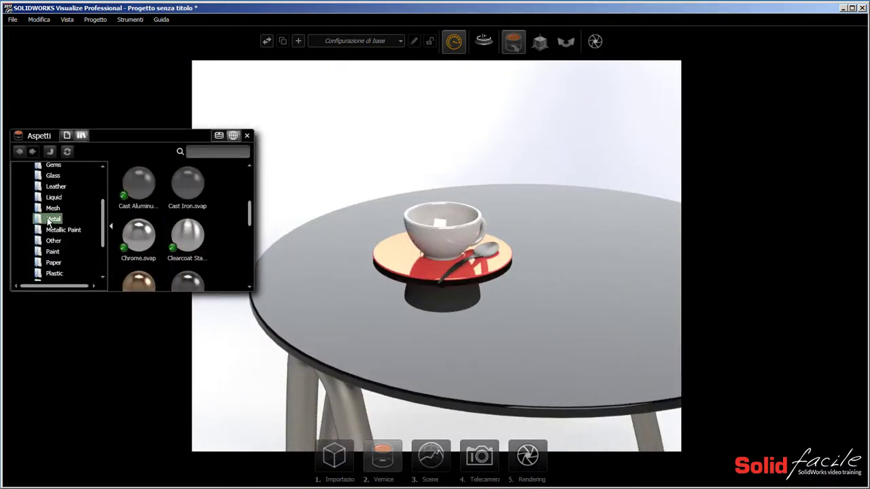
pyautogui.moveTo(141, 239); pyautogui.dragTo(490, 251)
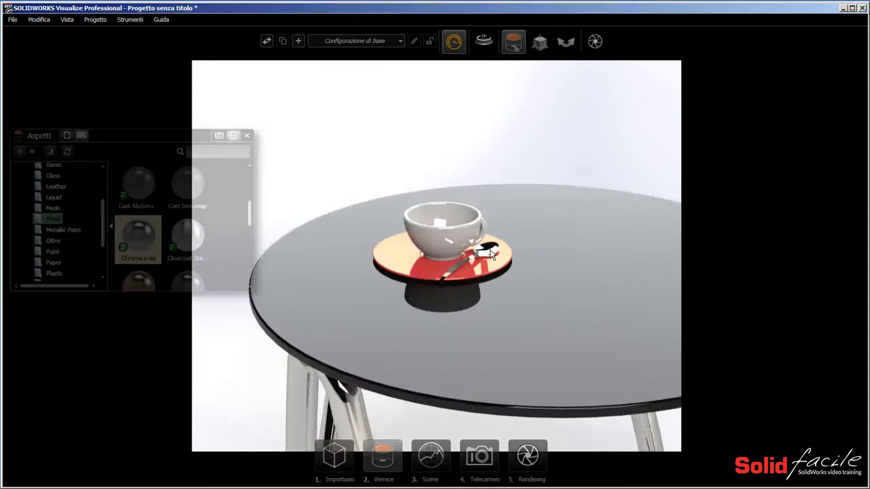
pyautogui.click(49, 253)
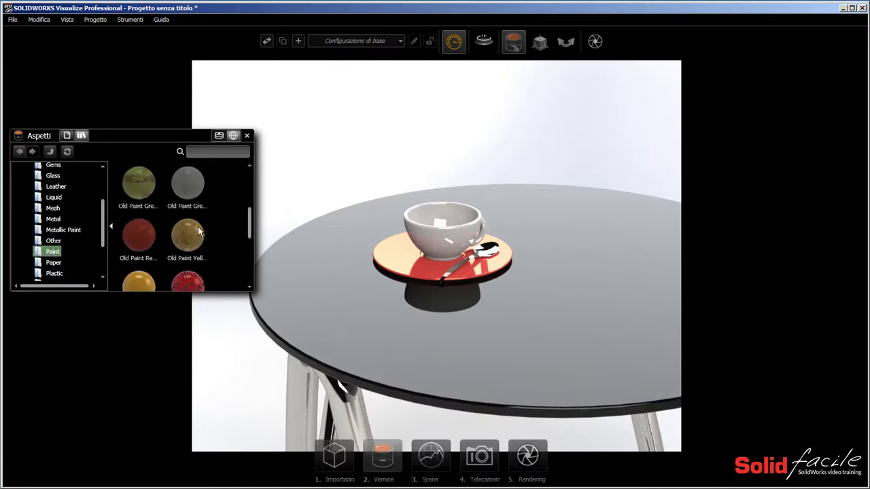
pyautogui.moveTo(250, 234); pyautogui.dragTo(250, 259)
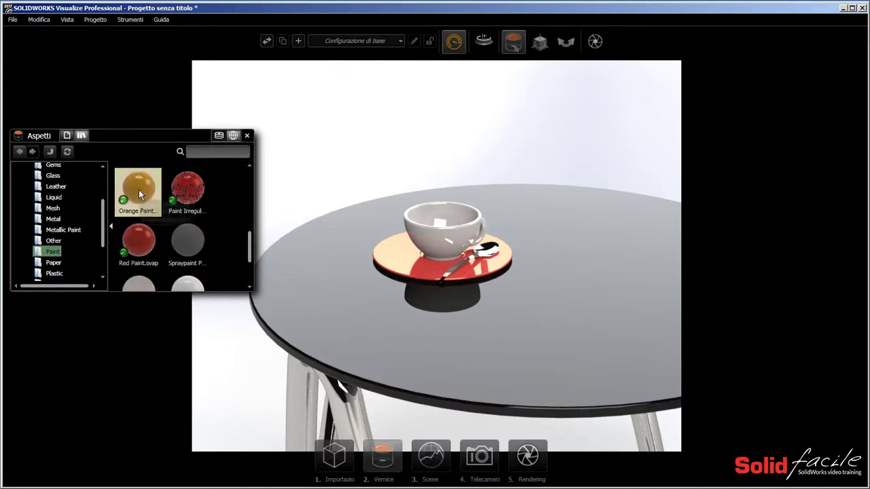
pyautogui.moveTo(139, 190); pyautogui.dragTo(428, 228)
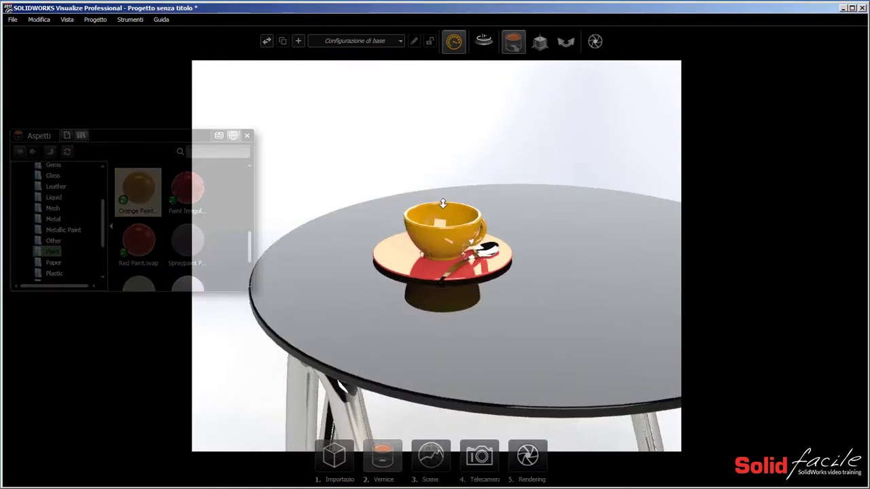
# Review the project's appearances and close the appearances panel
pyautogui.scroll(5, 447, 228)
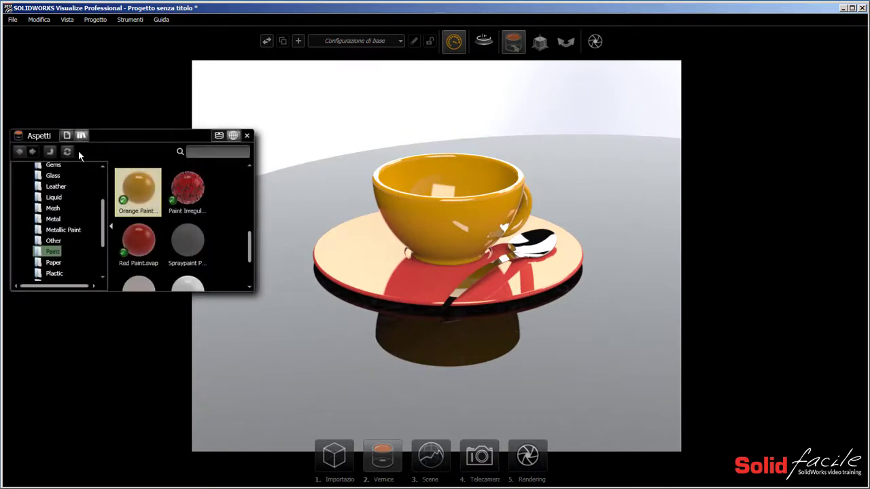
pyautogui.click(67, 137)
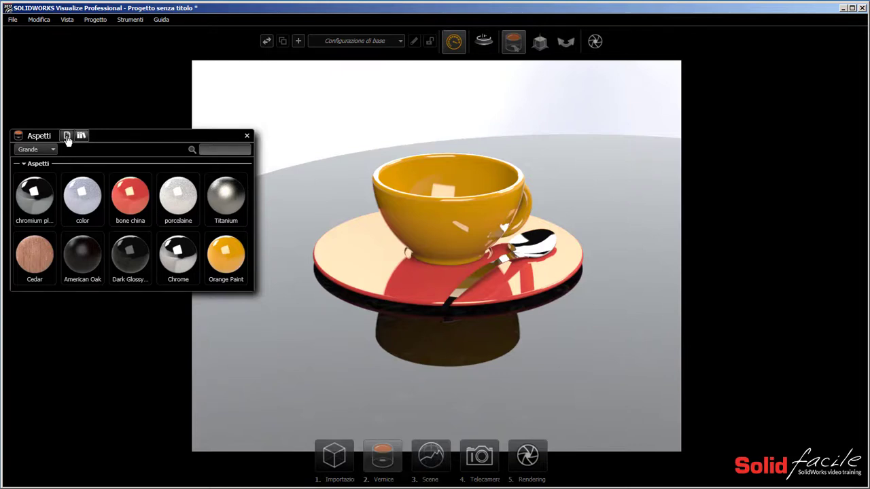
pyautogui.click(248, 136)
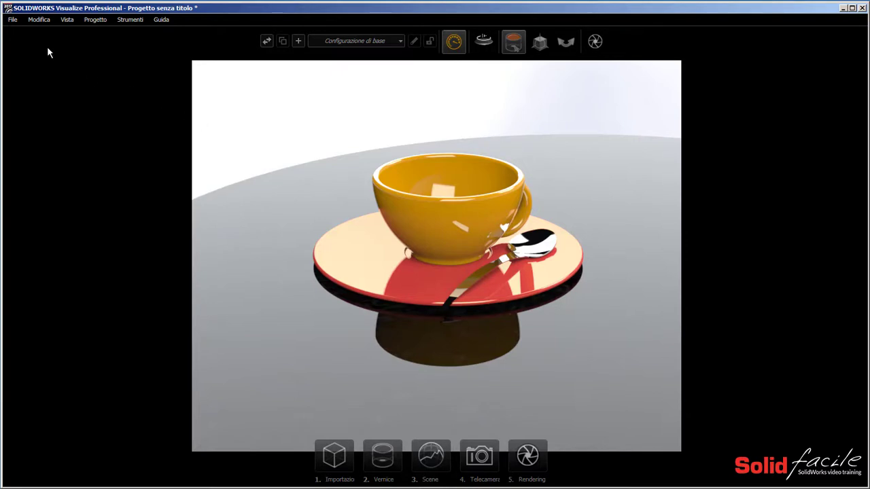
# Save the project under the file name 'Tavolino caffè'
pyautogui.click(12, 21)
pyautogui.click(46, 83)
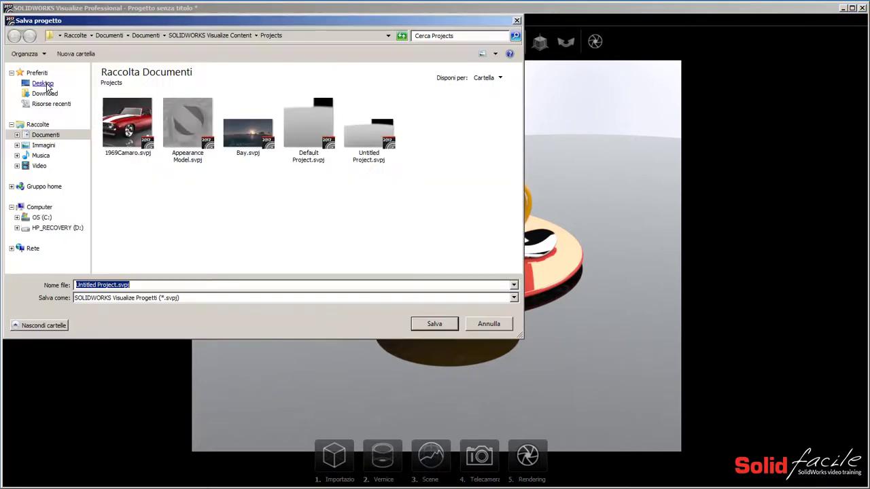
pyautogui.write('Tavolino caffè')
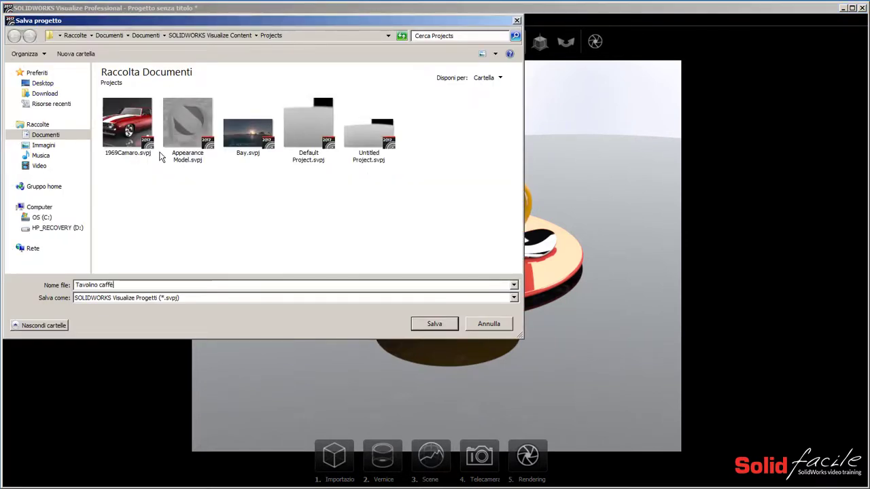
pyautogui.click(439, 325)
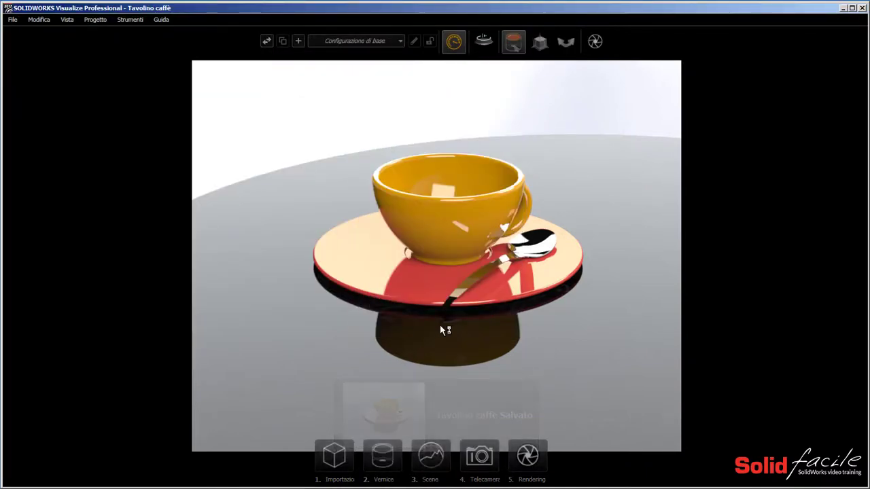
# Zoom out from the cup and orbit around the finished table
pyautogui.moveTo(440, 331)
pyautogui.mouseDown(button='right')
pyautogui.moveTo(455, 469)
pyautogui.moveTo(436, 298)
pyautogui.mouseUp(button='right')
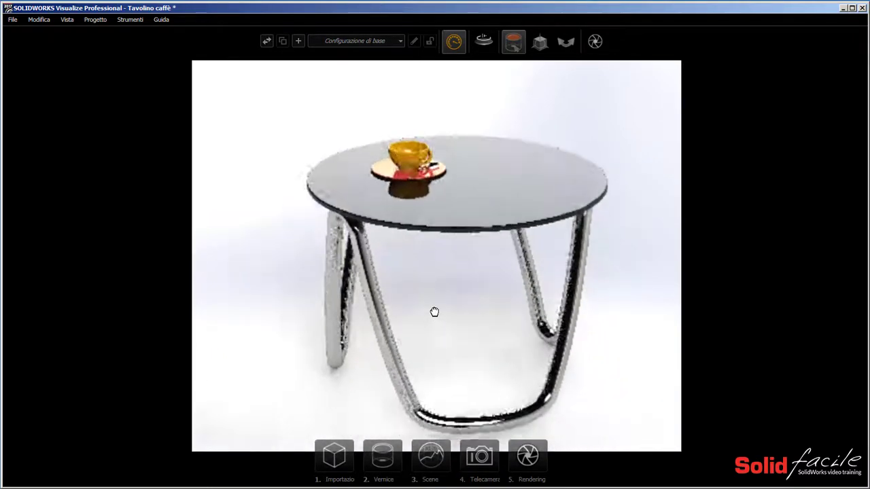
pyautogui.moveTo(436, 301)
pyautogui.mouseDown()
pyautogui.moveTo(616, 301)
pyautogui.moveTo(625, 335)
pyautogui.mouseUp()
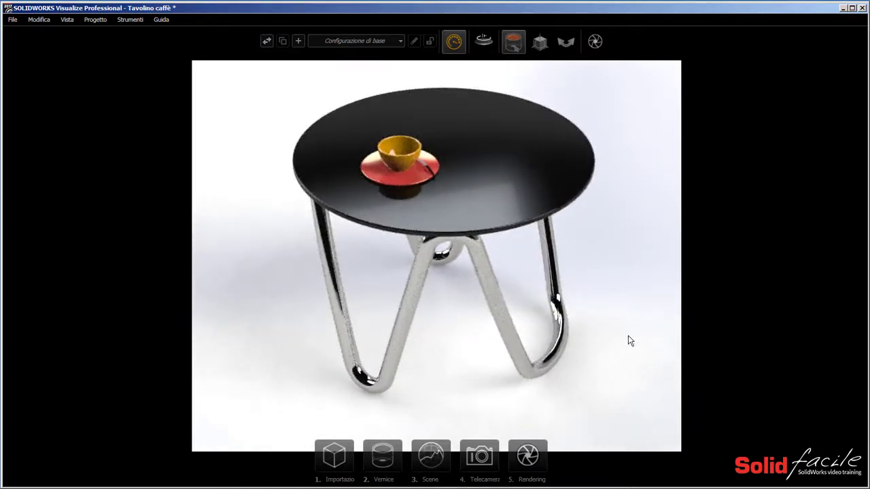